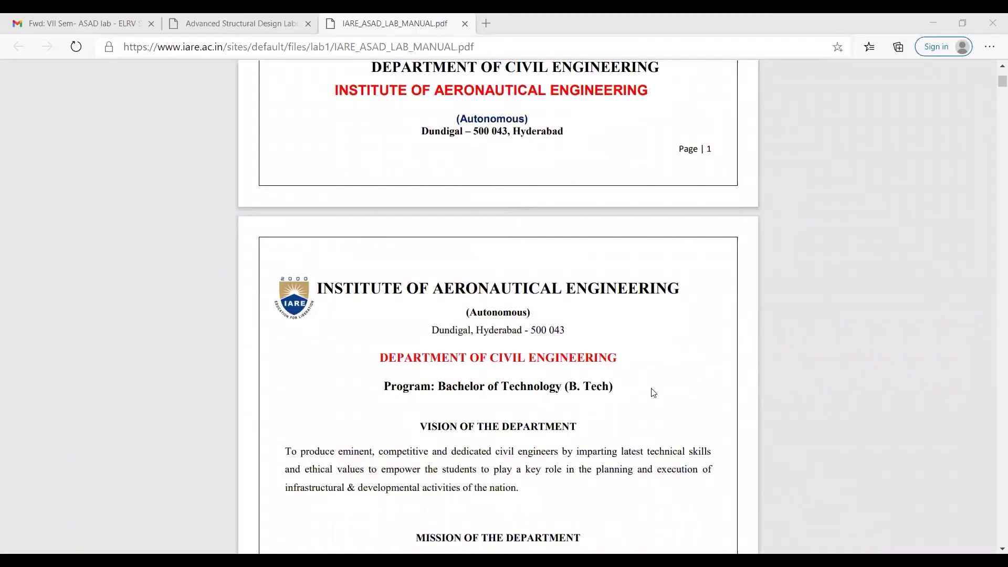
- Look through the lab manual from its cover page and program outcomes to the list of experiments in the Building Information Modeling Lab syllabus
scroll(653, 392, up, 10)
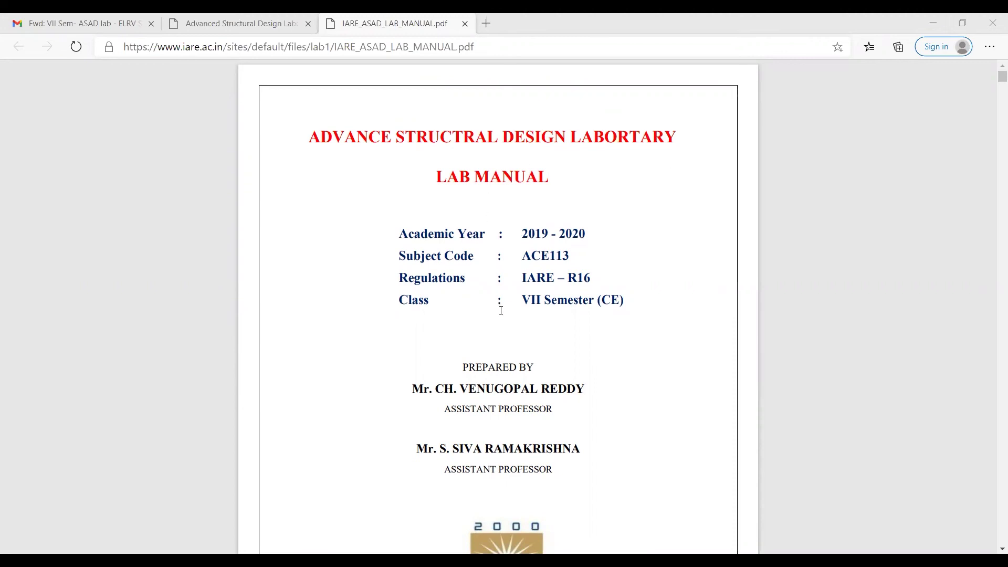
scroll(502, 310, down, 10)
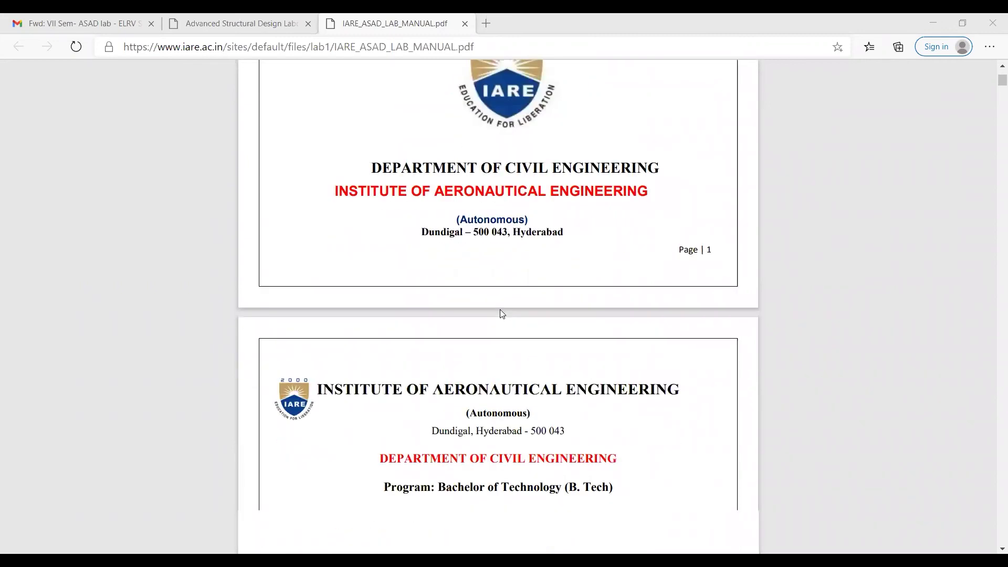
scroll(501, 313, down, 10)
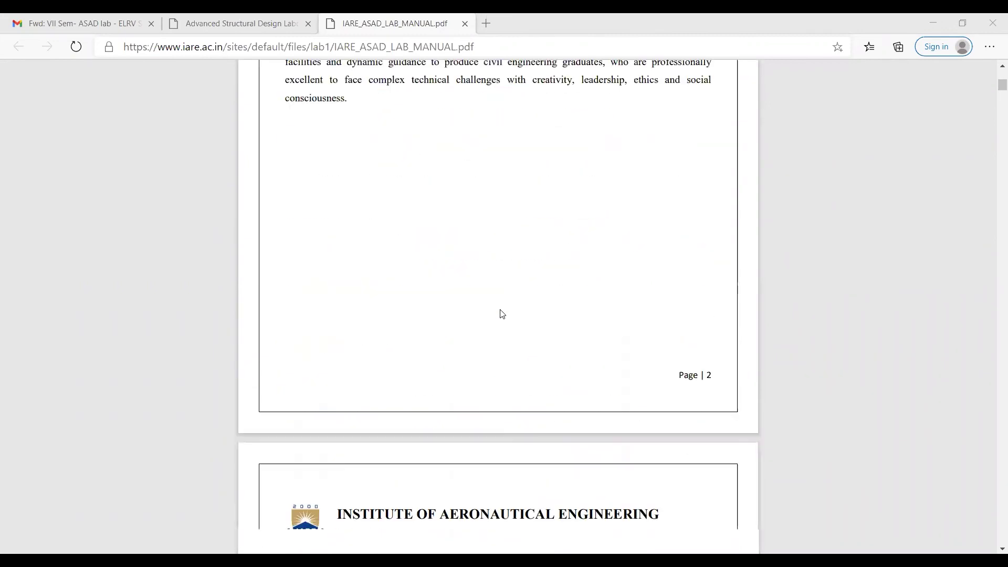
scroll(503, 313, down, 10)
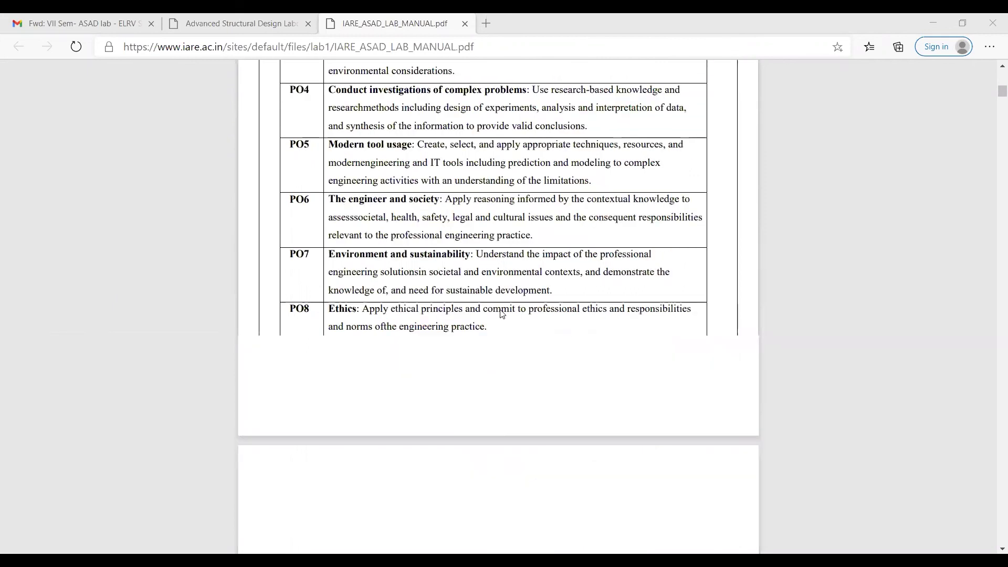
scroll(502, 313, down, 10)
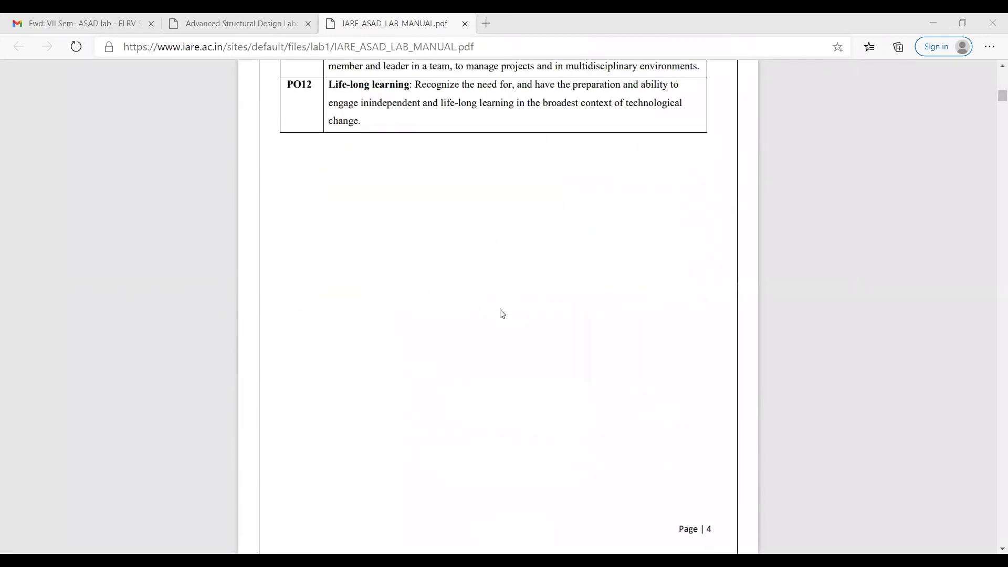
scroll(503, 314, down, 10)
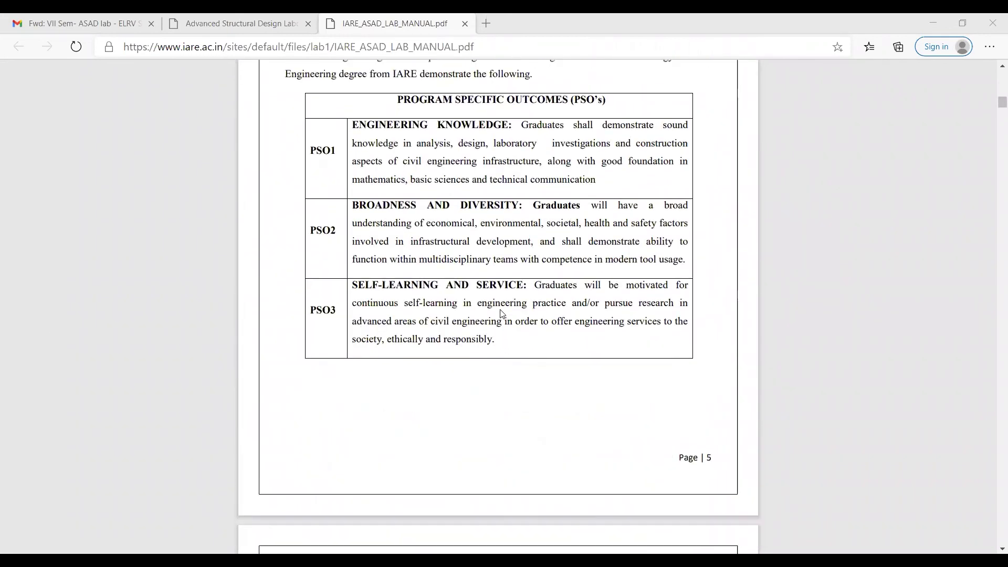
scroll(502, 310, down, 4)
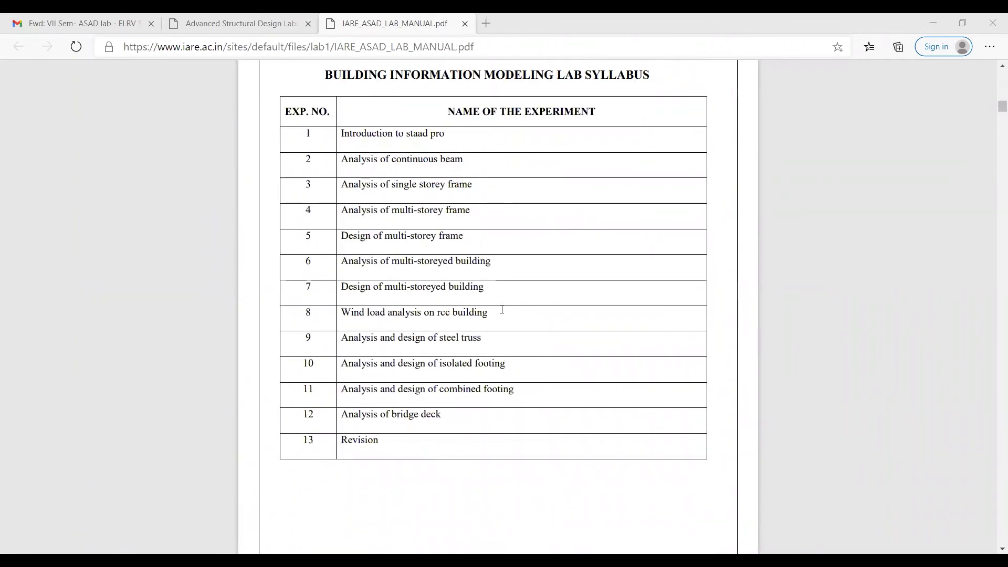
scroll(503, 312, up, 1)
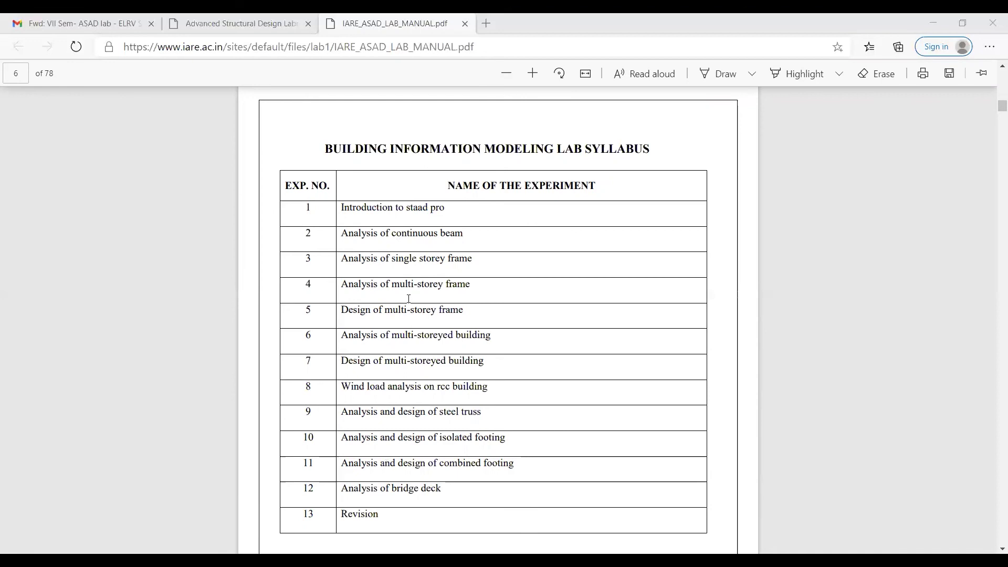
- Read Experiment No. 1 on the introduction to STAAD Pro, from its aim and overview through the advantages
scroll(462, 332, down, 10)
scroll(462, 332, up, 2)
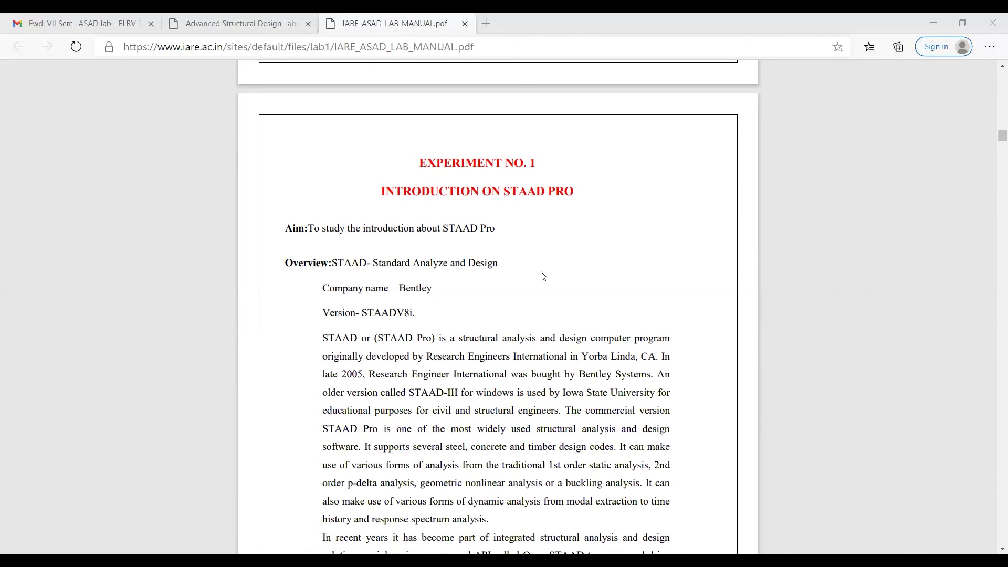
scroll(544, 276, down, 4)
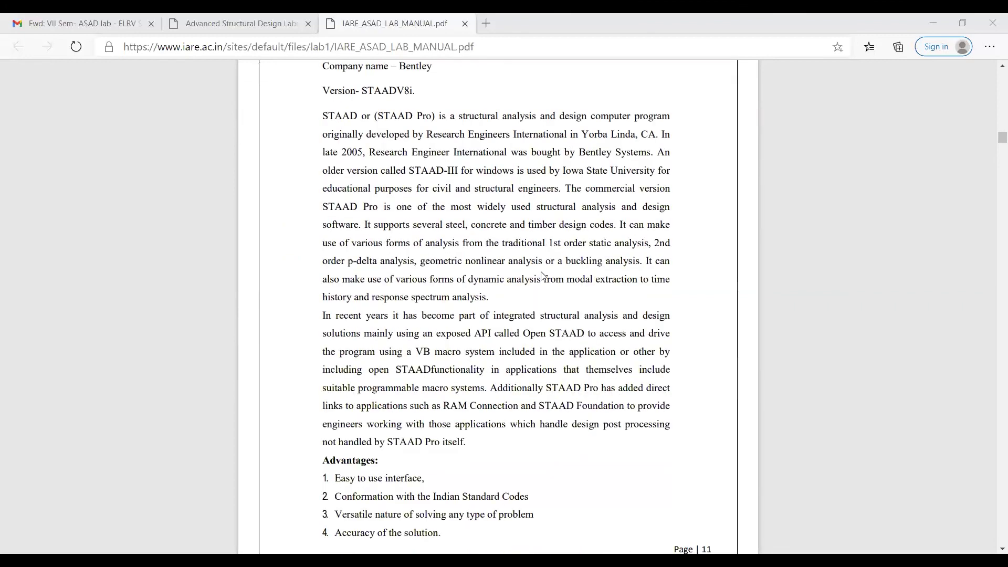
scroll(543, 276, down, 3)
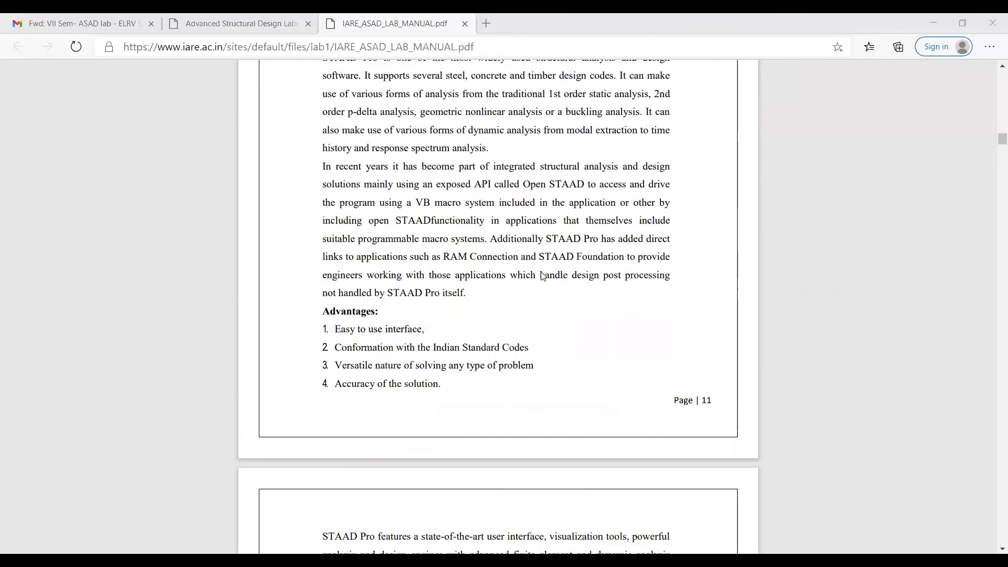
scroll(543, 277, up, 4)
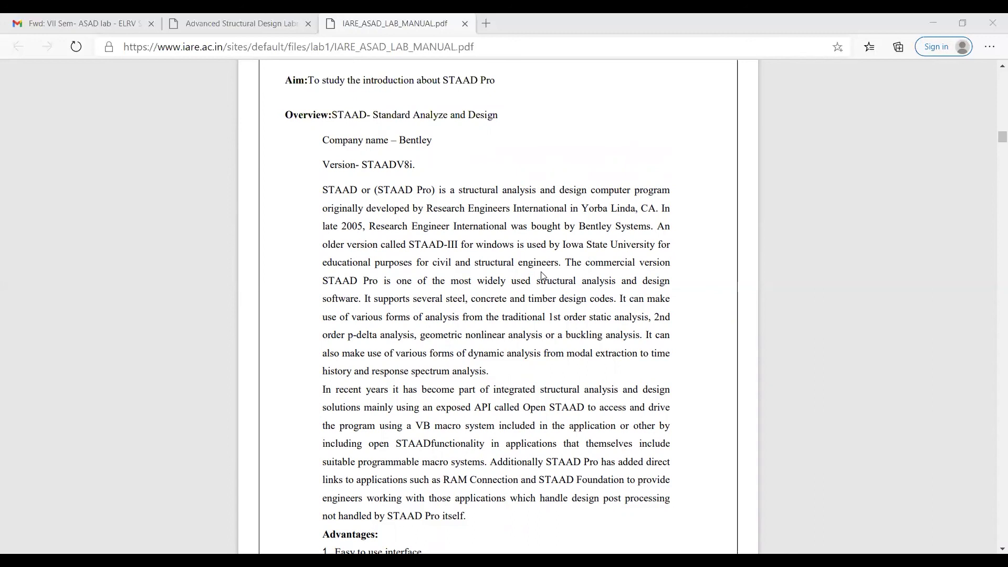
scroll(603, 277, down, 3)
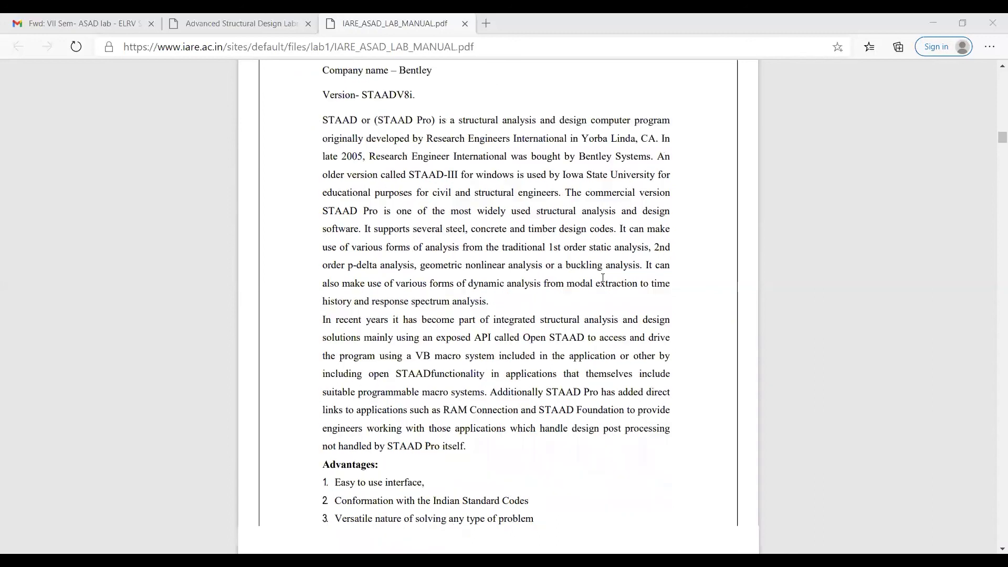
scroll(545, 300, down, 5)
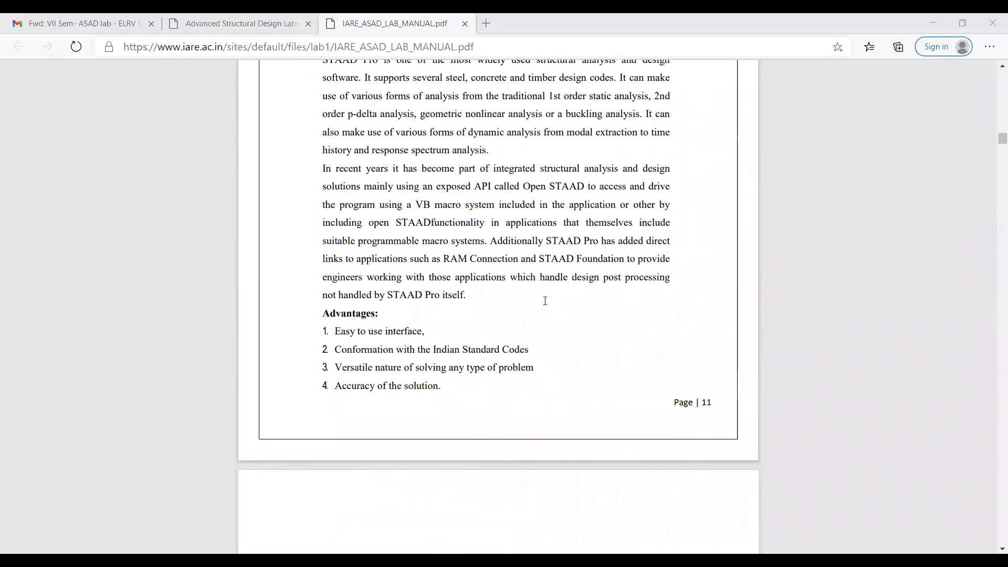
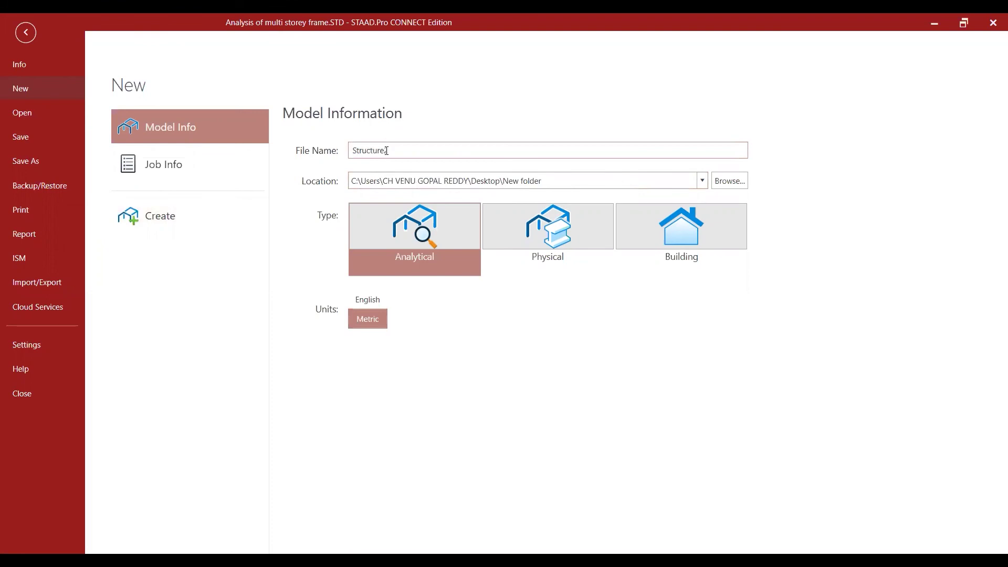
- Create a new analytical model in STAAD.Pro named "Structure1." with metric units
drag(385, 151, 391, 150)
text(1)
click(371, 320)
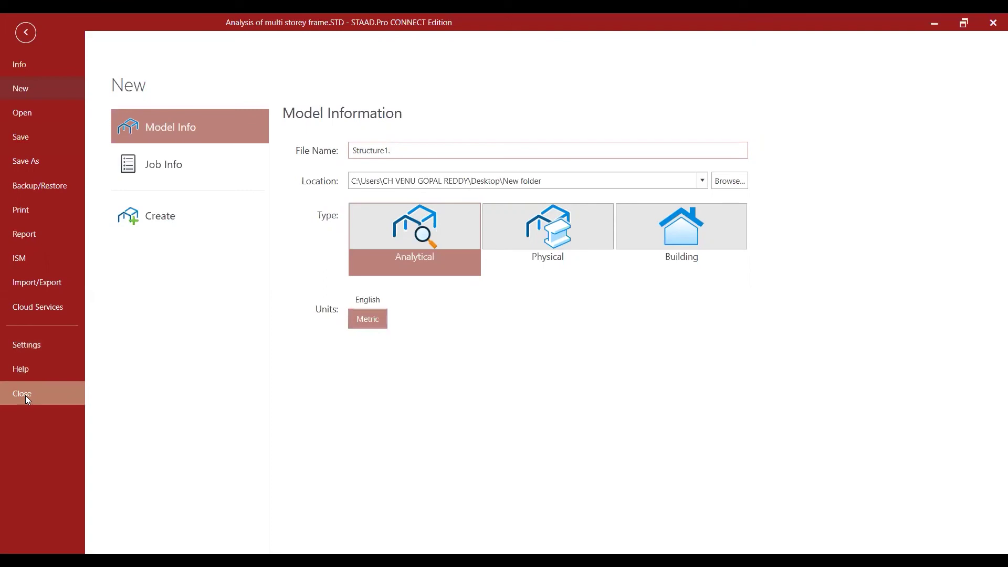
click(25, 34)
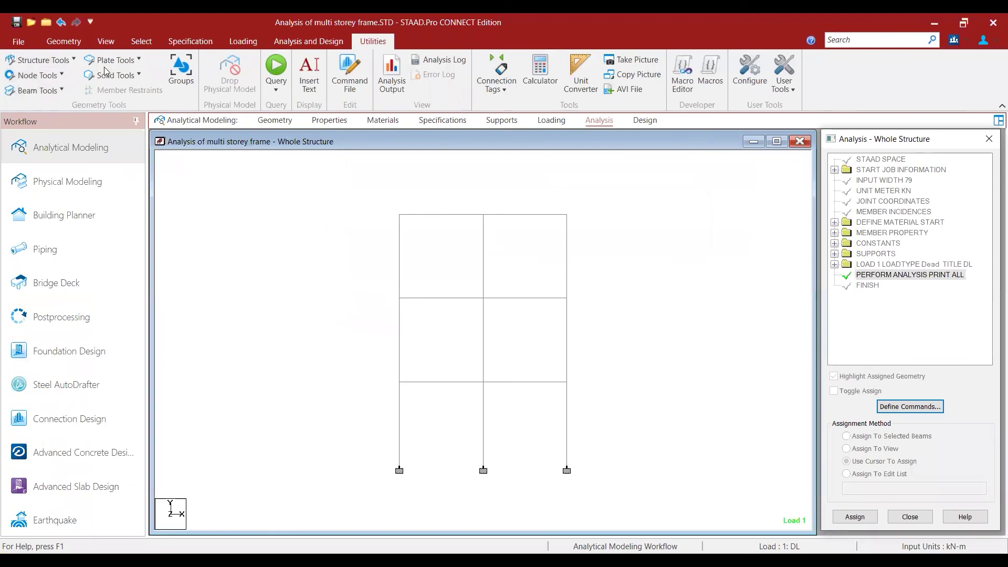
click(20, 42)
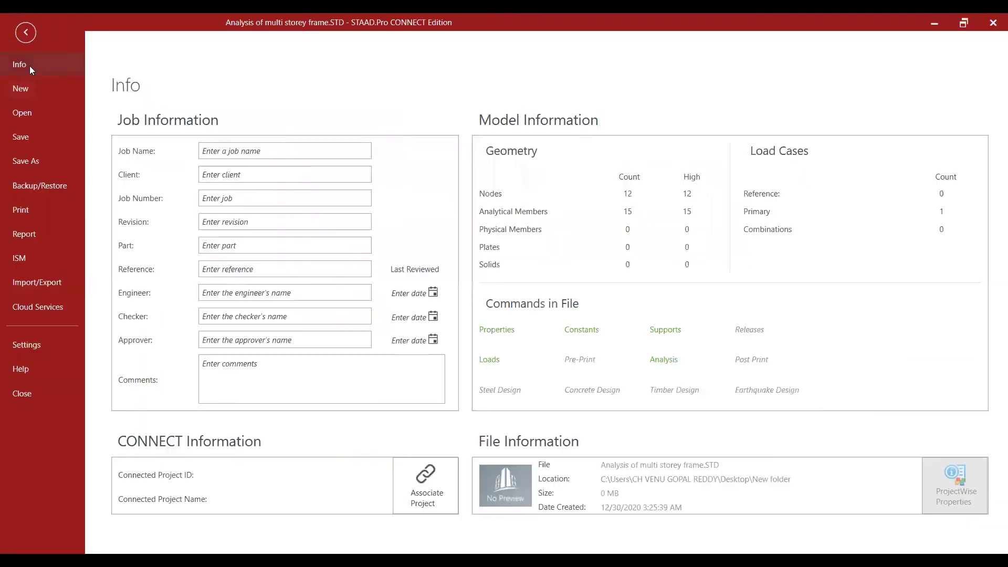
click(23, 88)
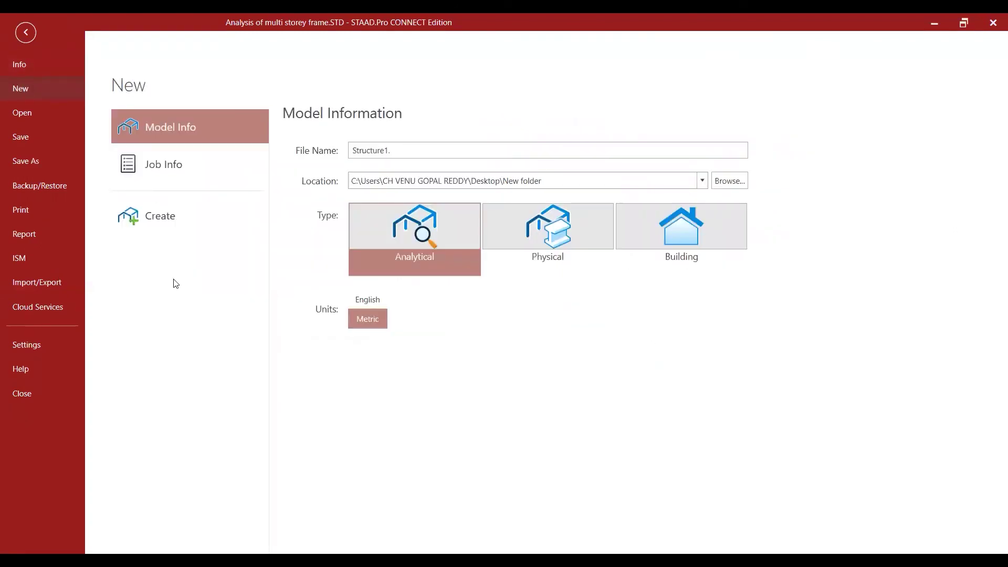
click(164, 221)
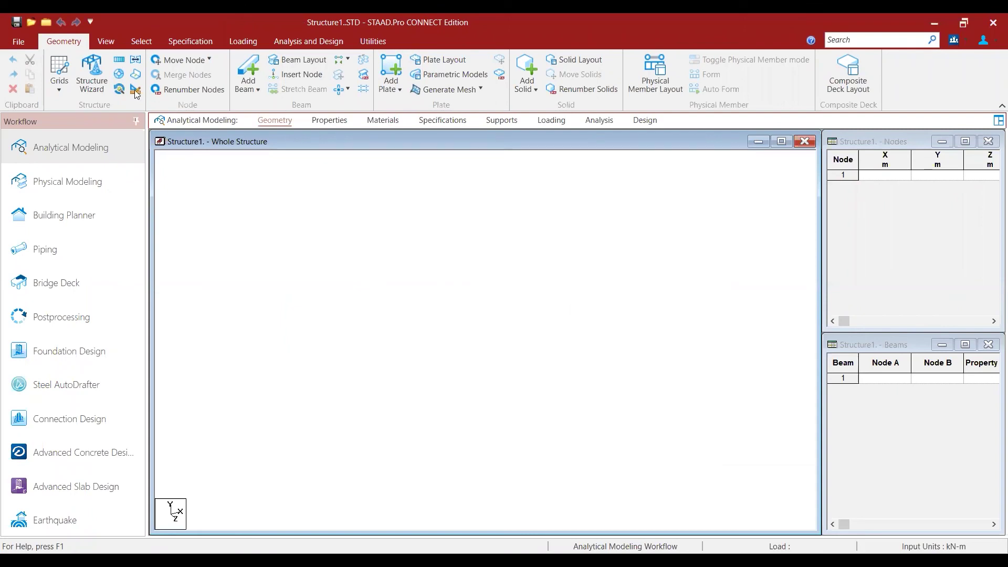
- Examine the Structure Wizard and the node coordinate table as ways of entering the model's geometry
click(93, 73)
click(896, 179)
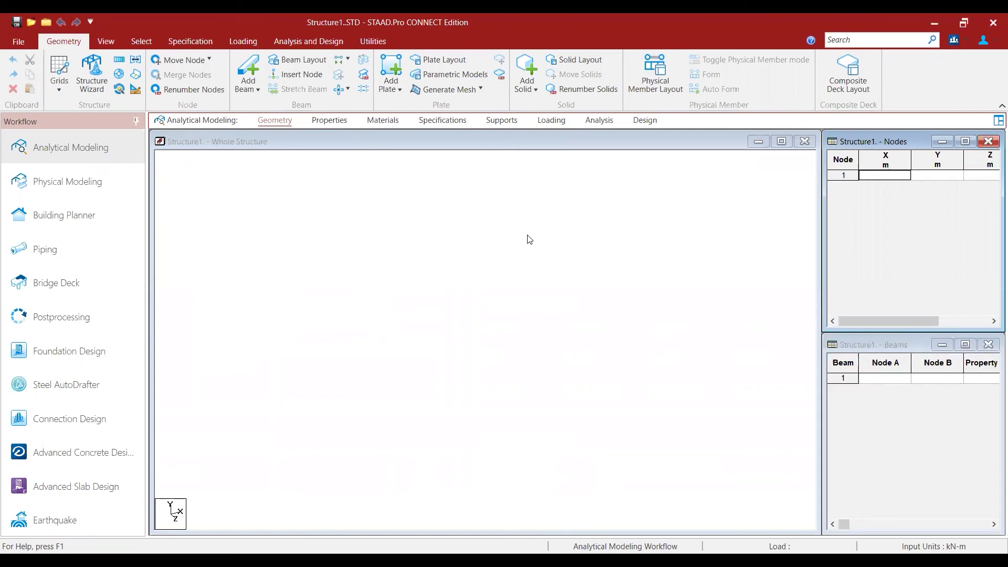
click(91, 90)
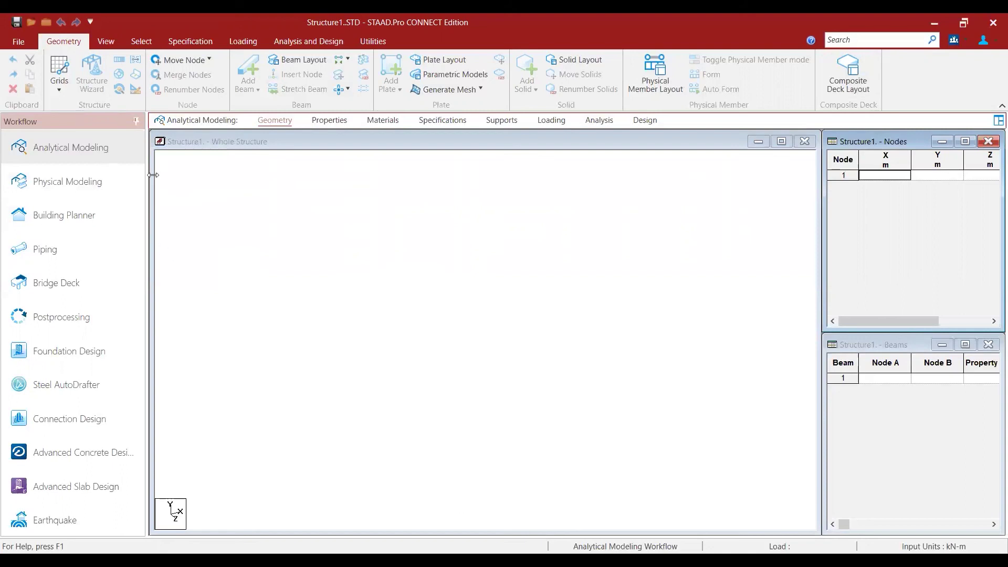
- Review the available view, selection, specification and loading commands, and return to the geometry commands
click(104, 40)
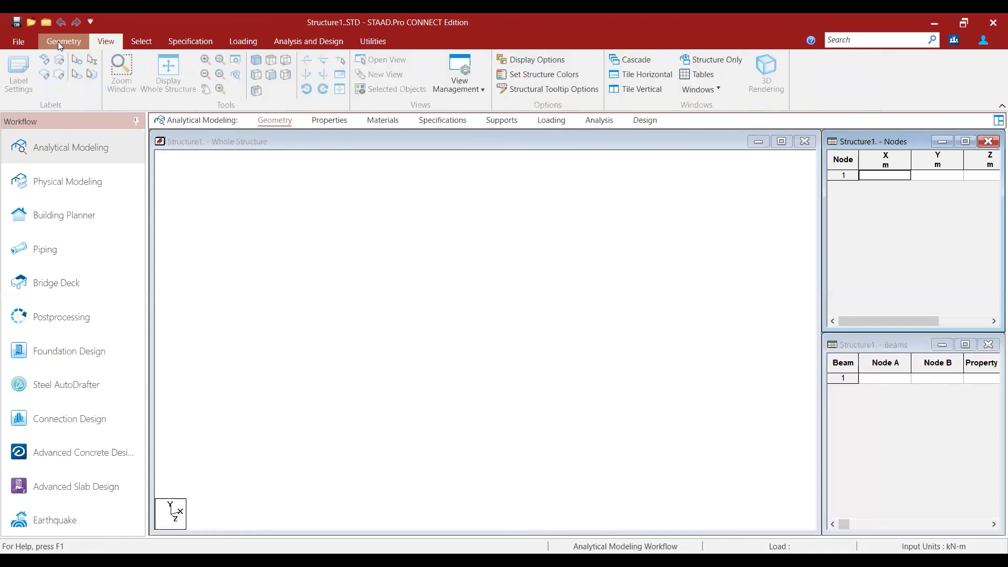
click(57, 43)
click(106, 40)
click(139, 42)
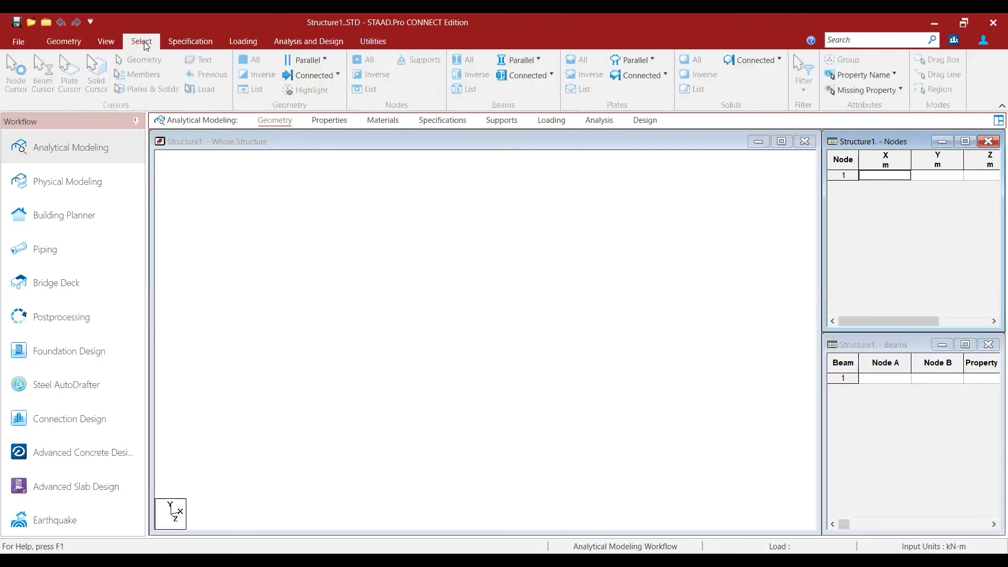
click(197, 43)
click(237, 42)
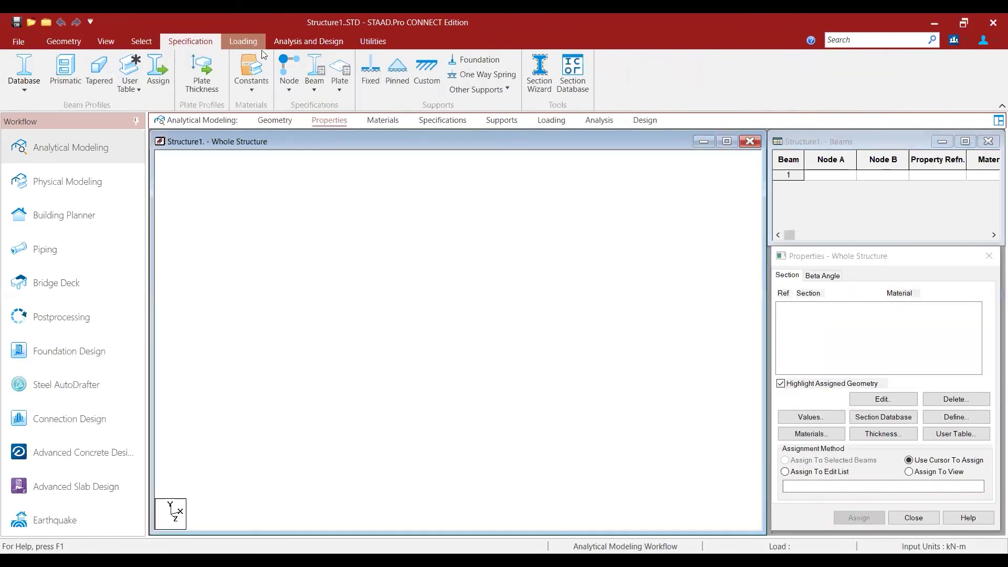
click(64, 40)
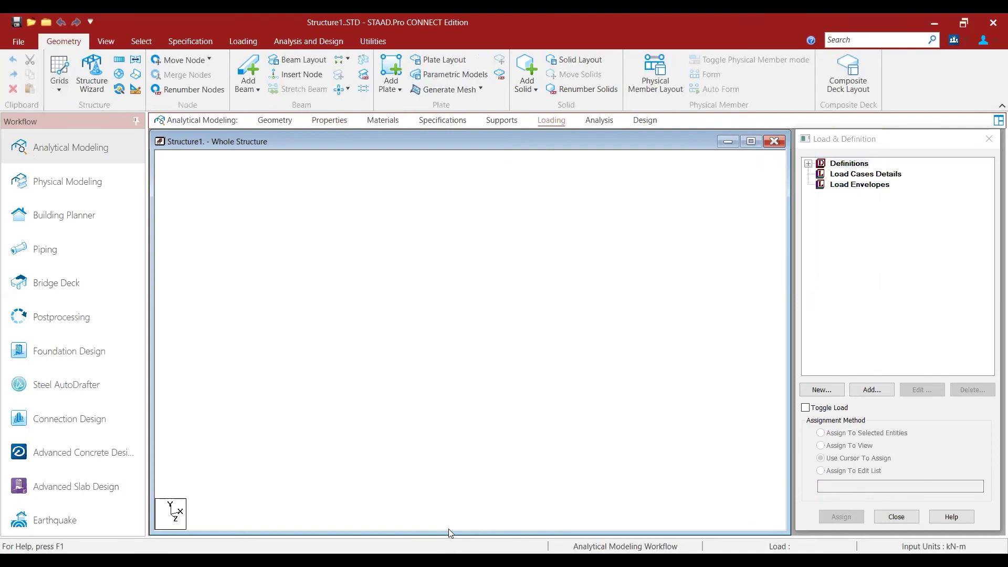
- Open the empty model's command file to look at the STAAD editor method
key(alt+Tab)
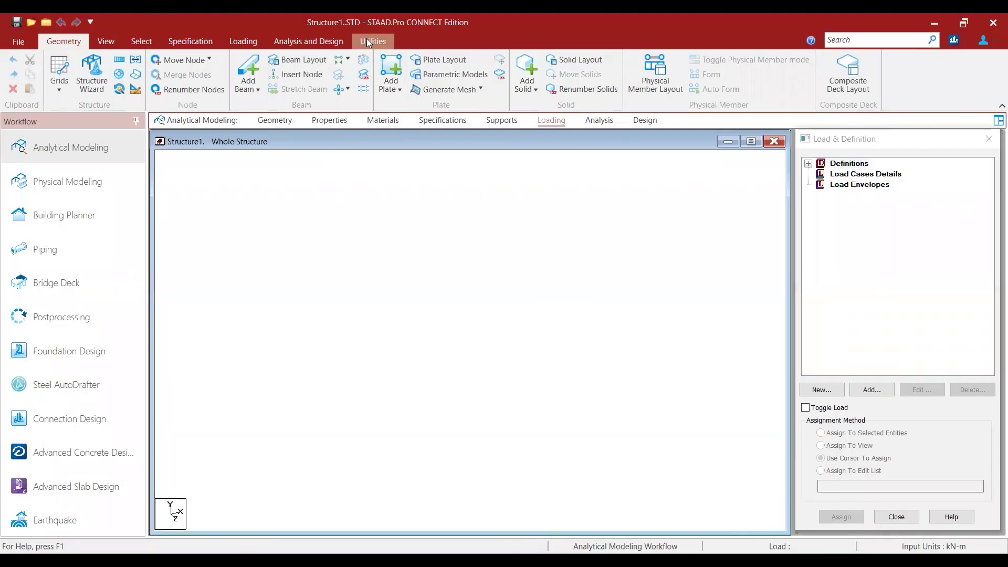
click(371, 42)
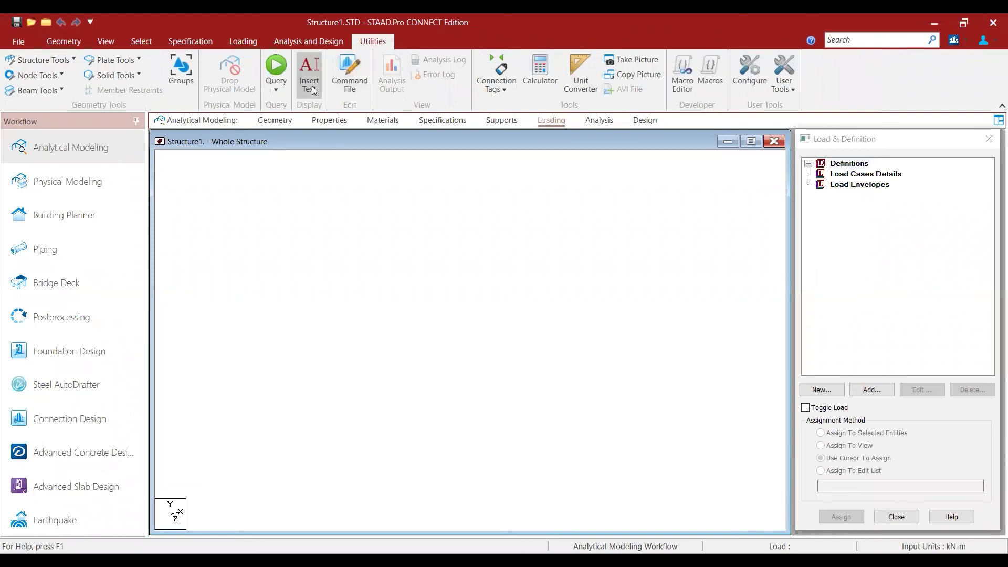
click(350, 83)
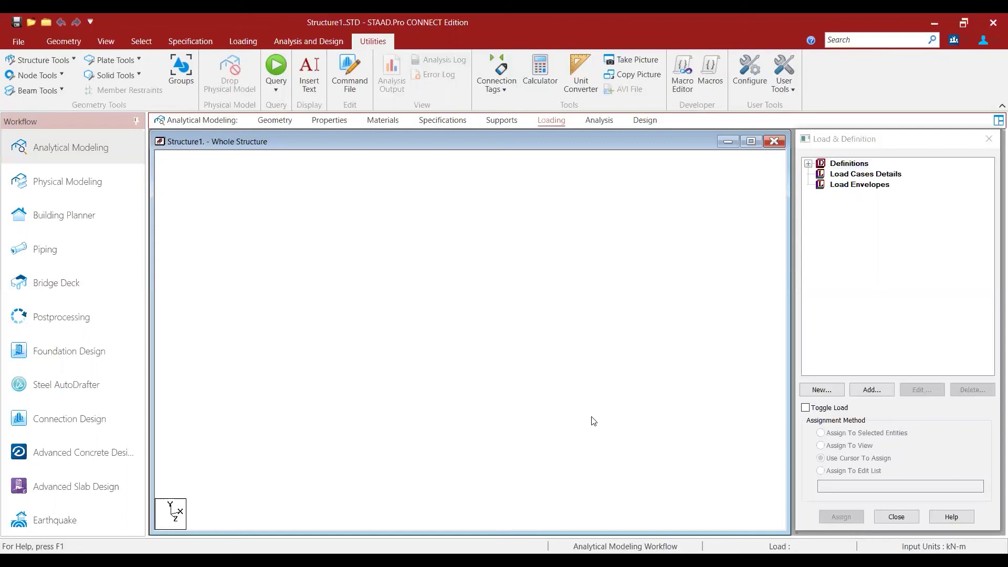
- Switch to the lab manual in the browser and read the methods in STAAD Pro and the viva questions of Experiment 1
key(alt+Tab)
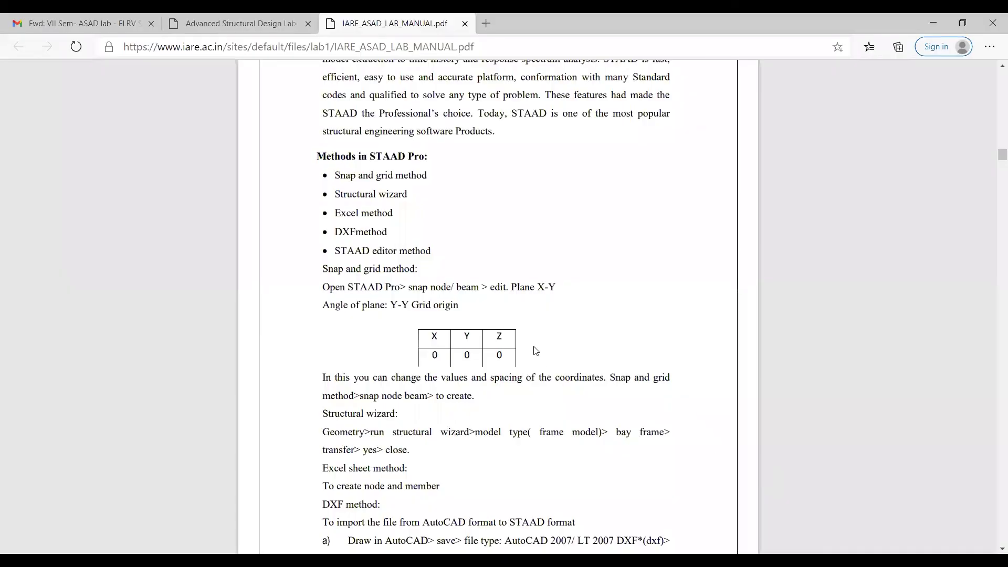
scroll(536, 351, down, 4)
scroll(536, 350, down, 3)
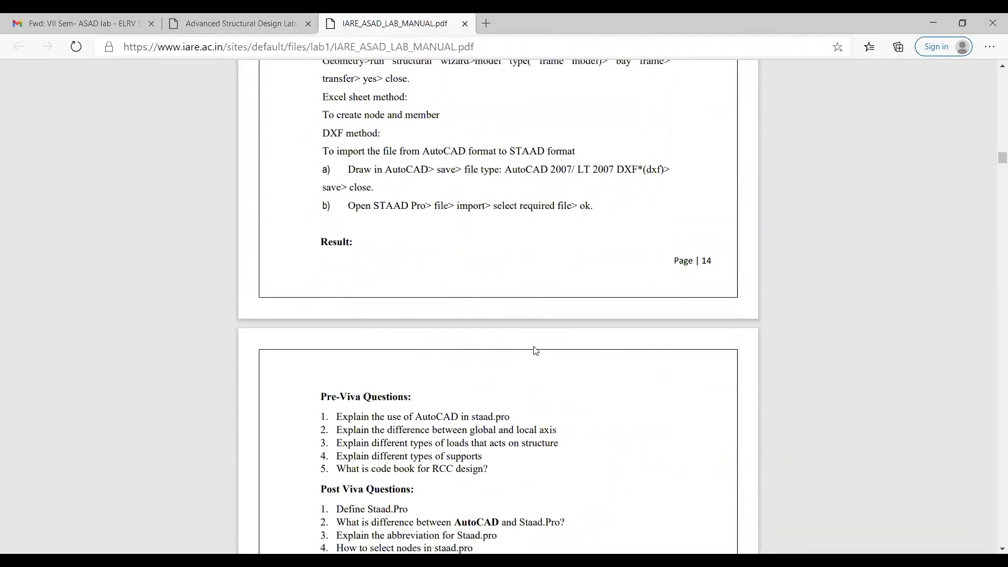
scroll(536, 351, up, 6)
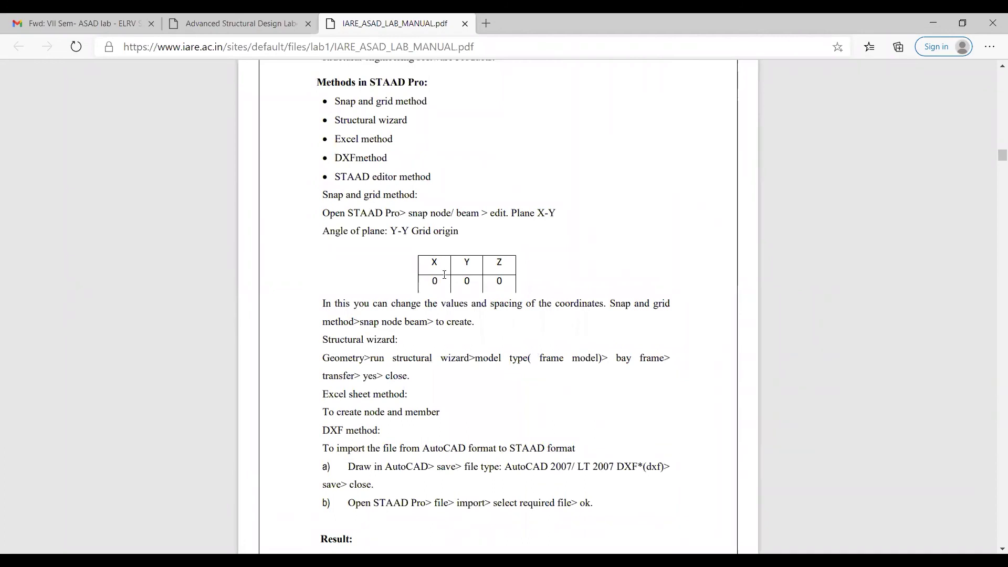
scroll(446, 274, down, 10)
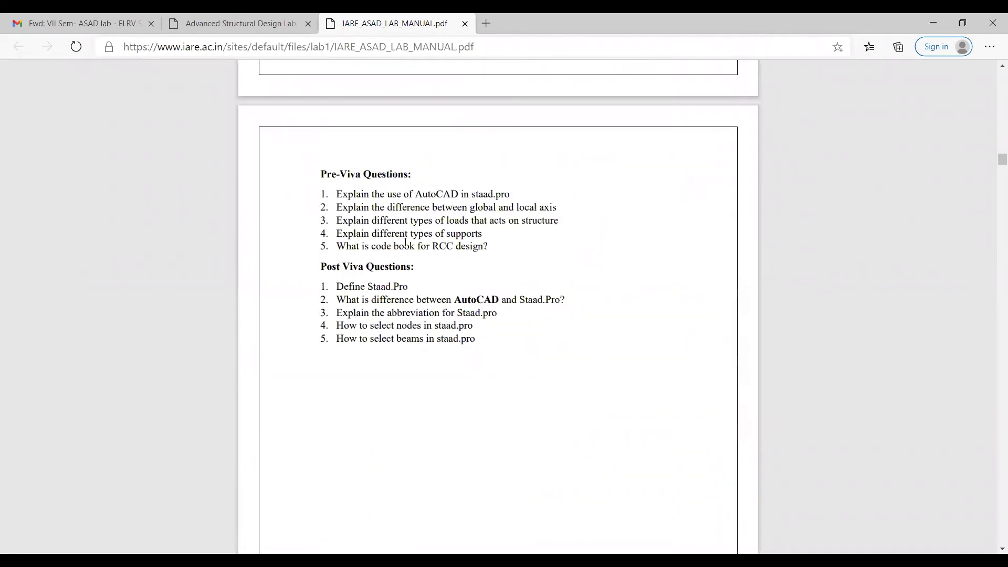